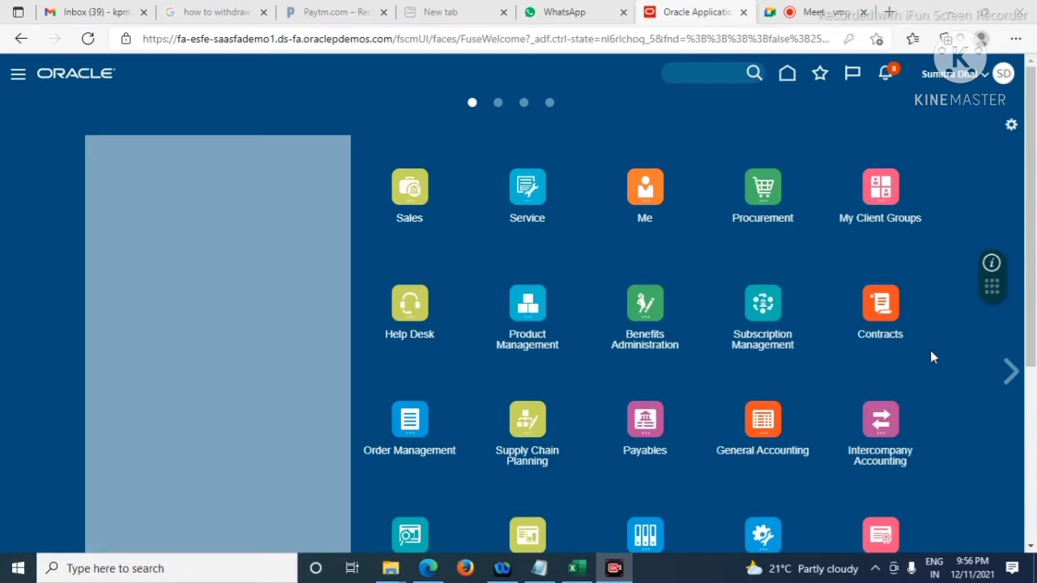
# - Review the notes showing the profile search, User profile level and BU Name profile value
pyautogui.click(578, 569)
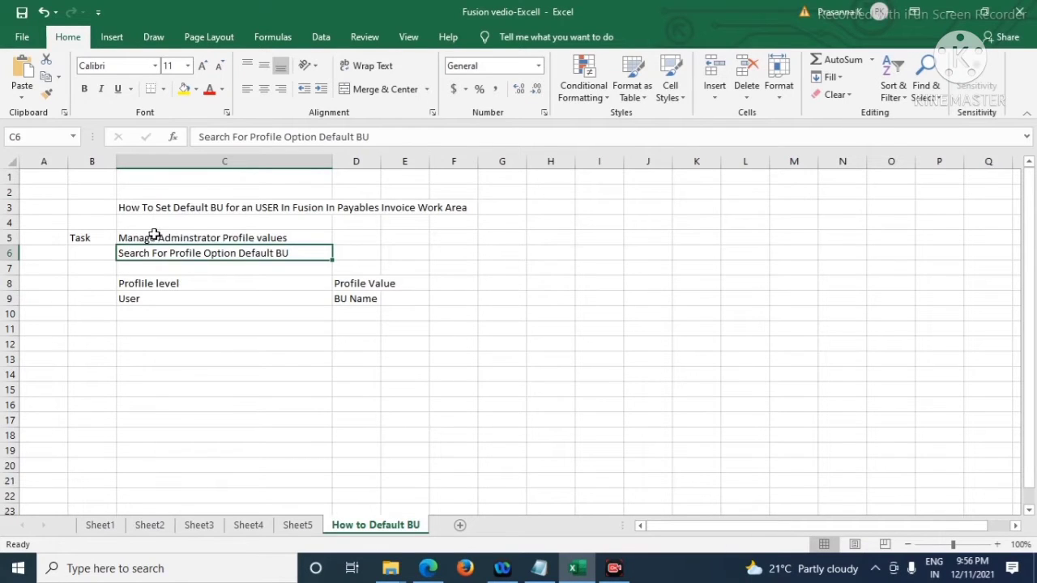
pyautogui.moveTo(94, 235); pyautogui.dragTo(294, 236)
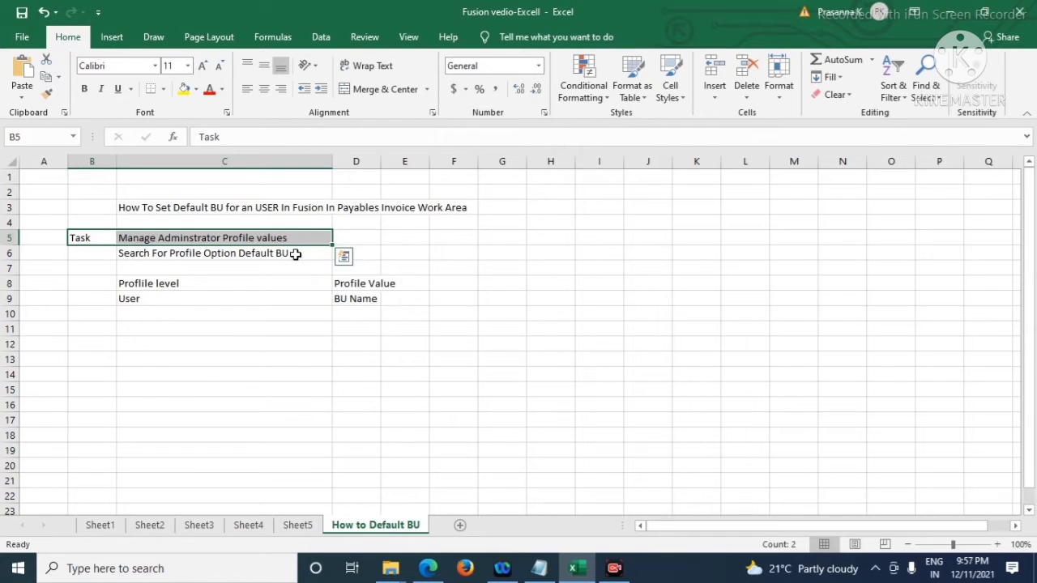
pyautogui.click(296, 255)
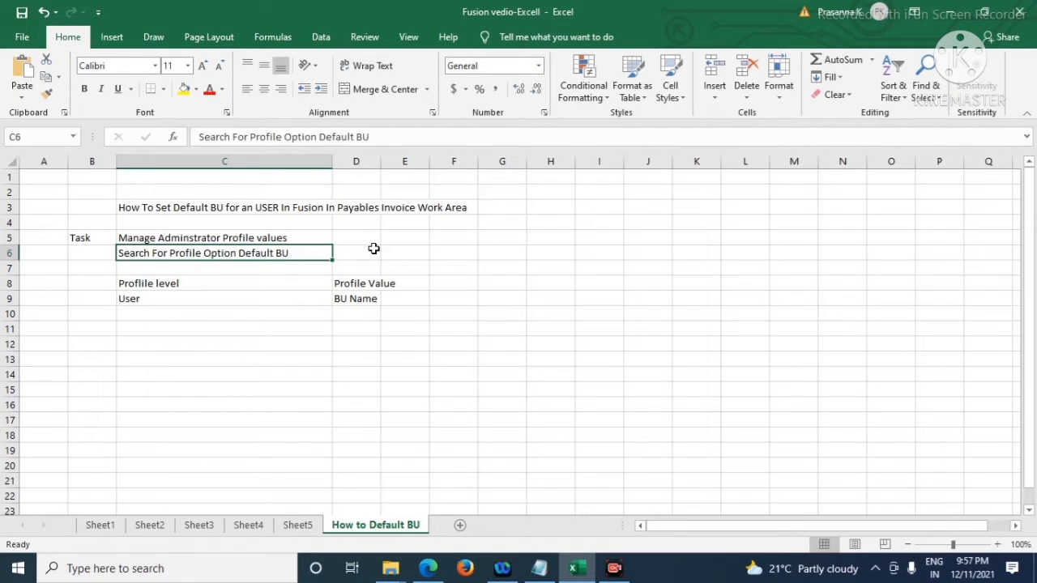
pyautogui.click(190, 283)
pyautogui.click(185, 297)
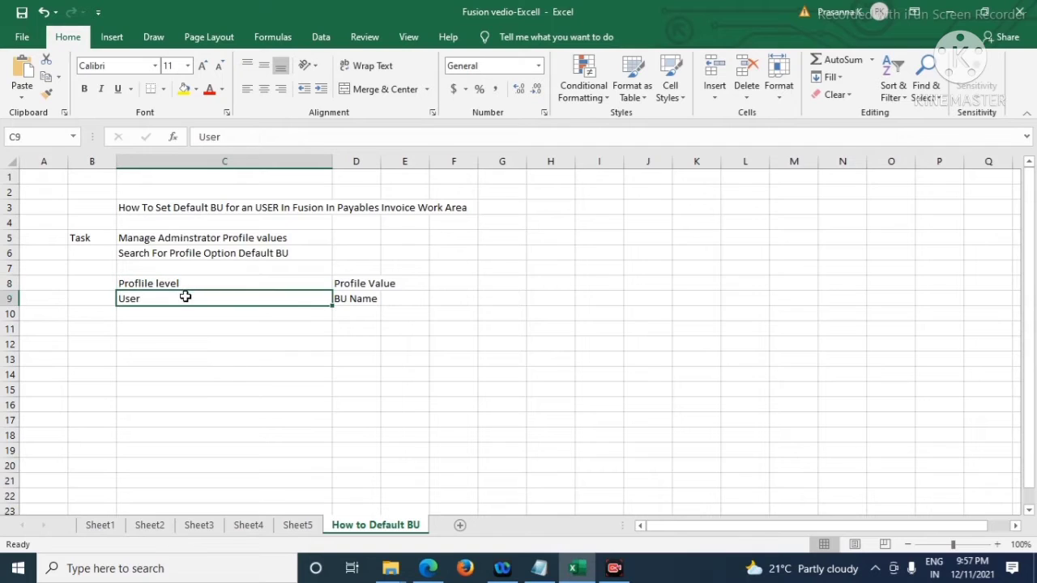
pyautogui.click(359, 280)
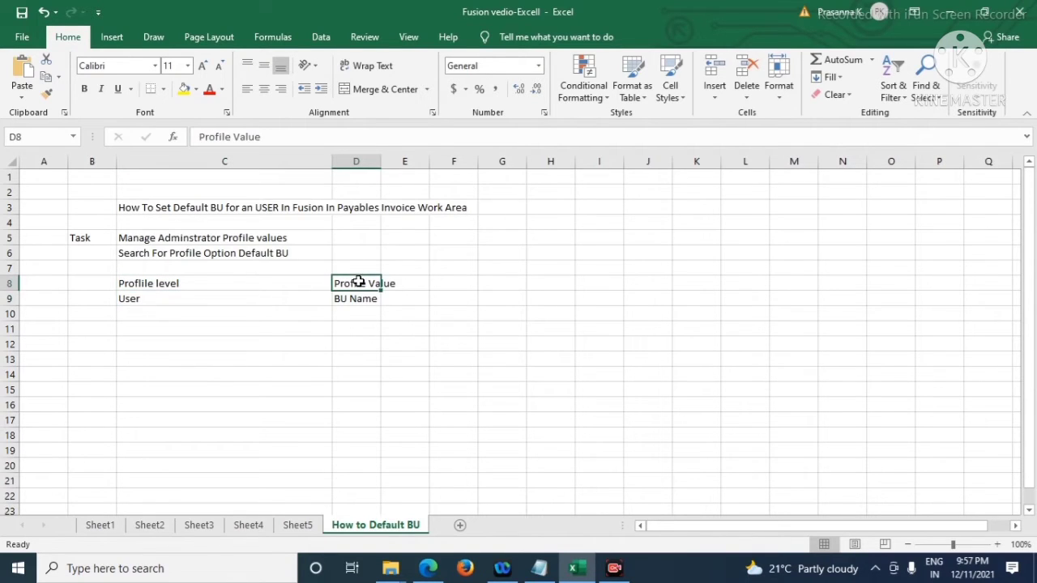
pyautogui.click(366, 298)
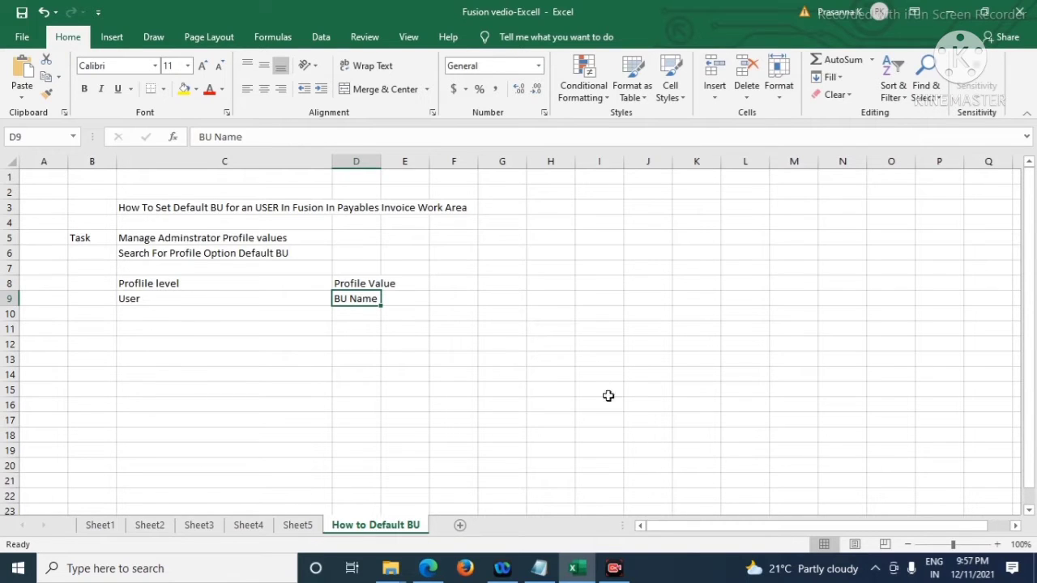
pyautogui.click(427, 569)
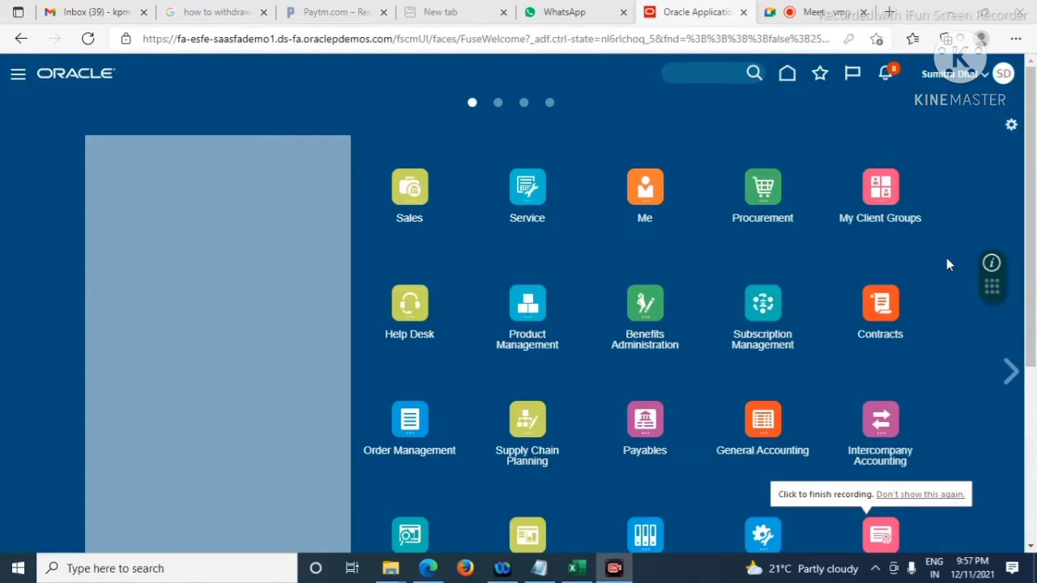
# - Start a Payables invoice, confirm Business Unit has no default, and cancel the invoice
pyautogui.click(648, 435)
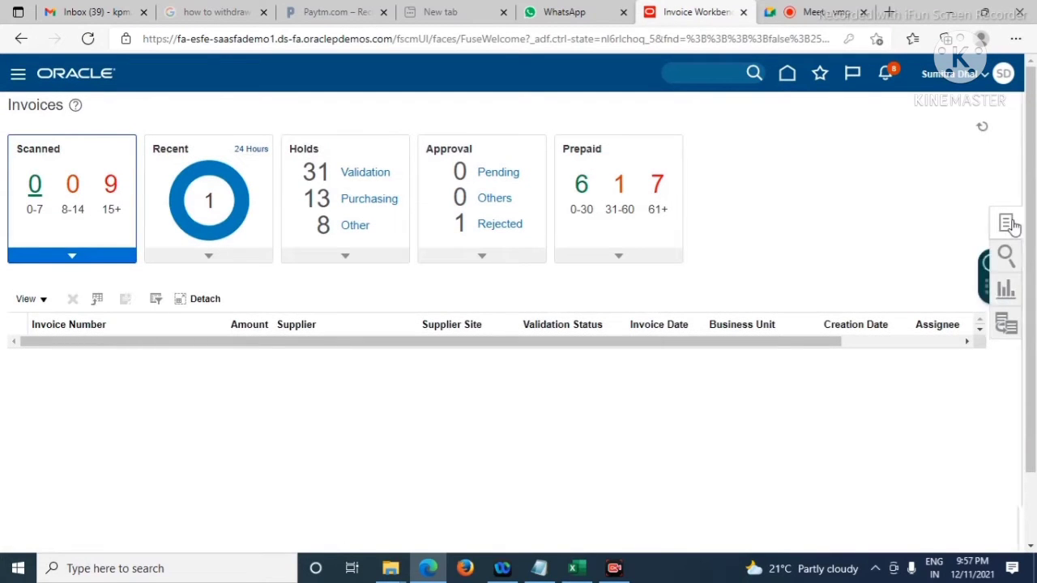
pyautogui.click(1009, 225)
pyautogui.click(905, 125)
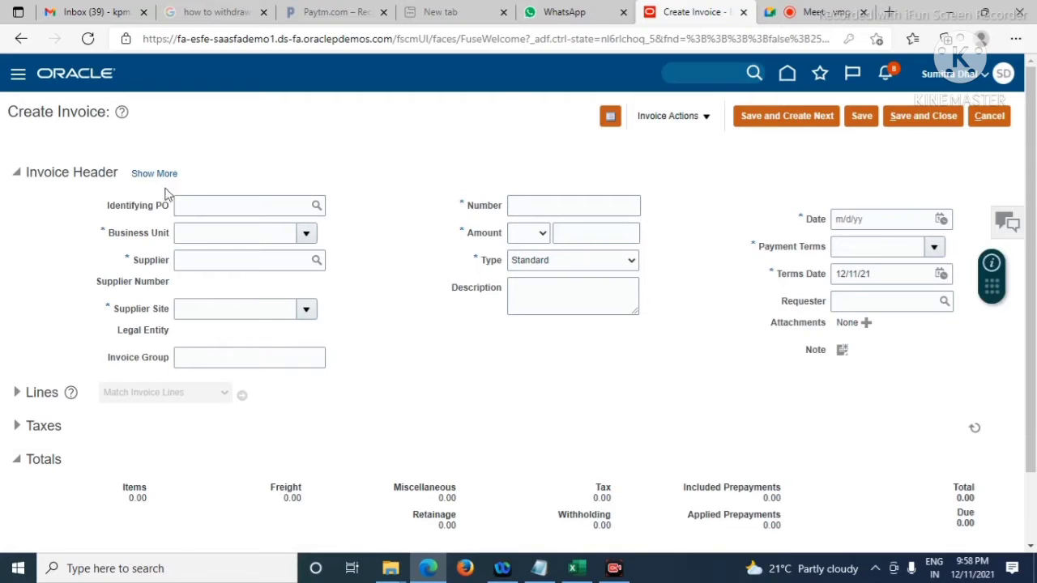
pyautogui.click(283, 234)
pyautogui.click(306, 236)
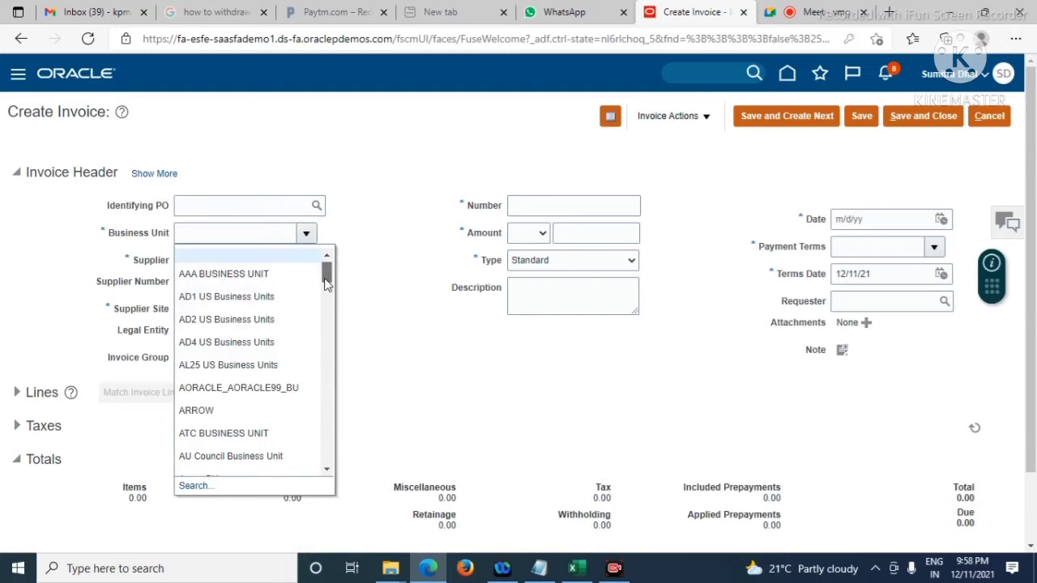
pyautogui.moveTo(326, 272)
pyautogui.mouseDown()
pyautogui.moveTo(327, 413)
pyautogui.moveTo(324, 253)
pyautogui.mouseUp()
pyautogui.click(361, 243)
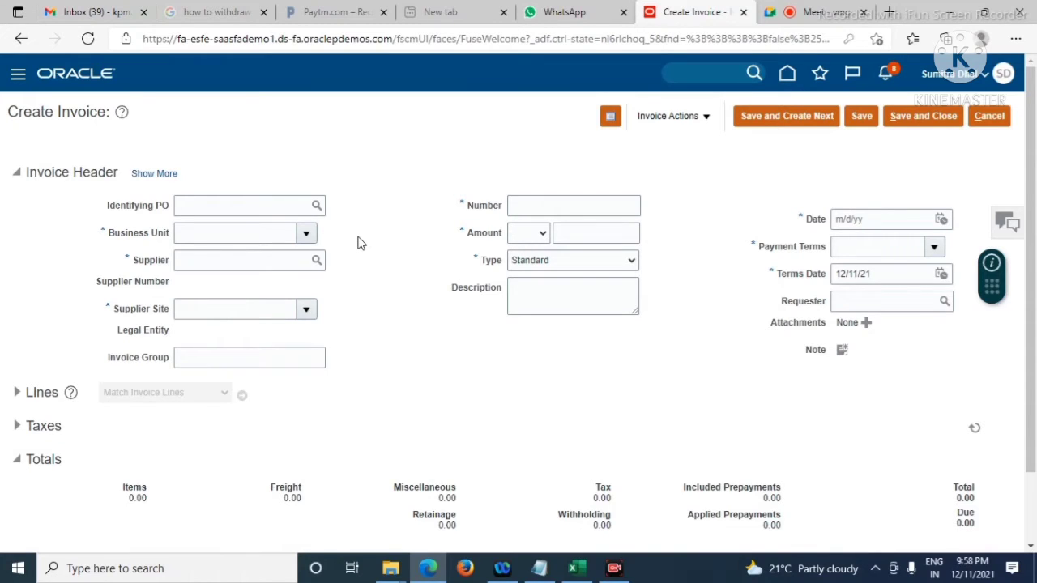
pyautogui.click(990, 116)
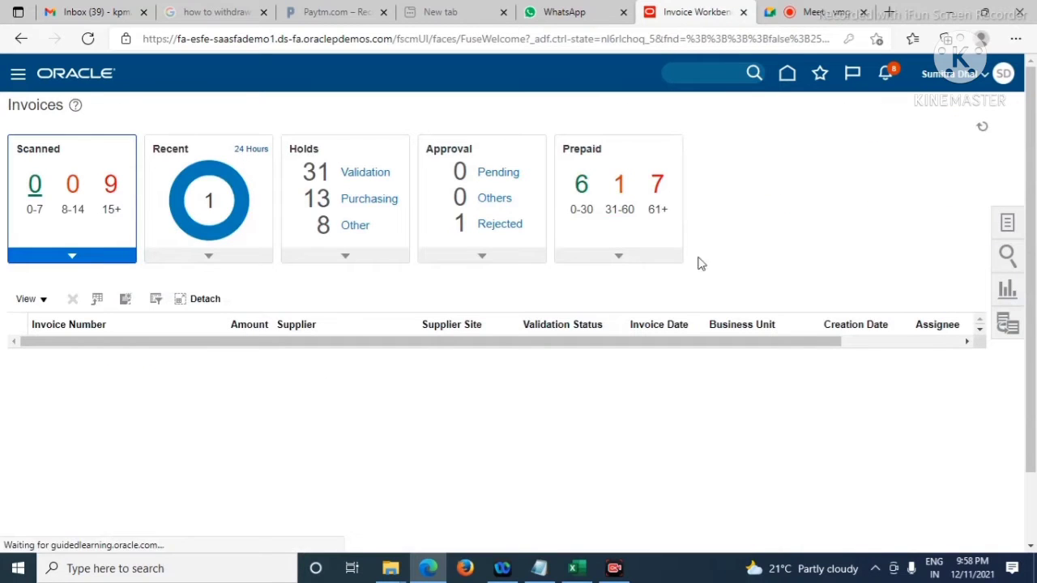
# - Search Setup and Maintenance for 'manage administrator profile values' and open that task
pyautogui.click(980, 75)
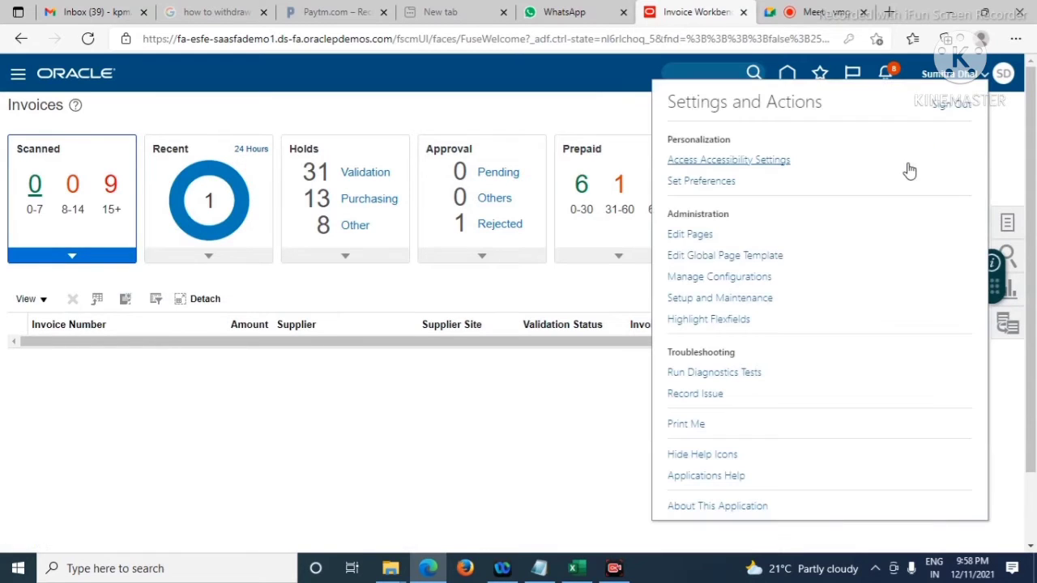
pyautogui.click(705, 297)
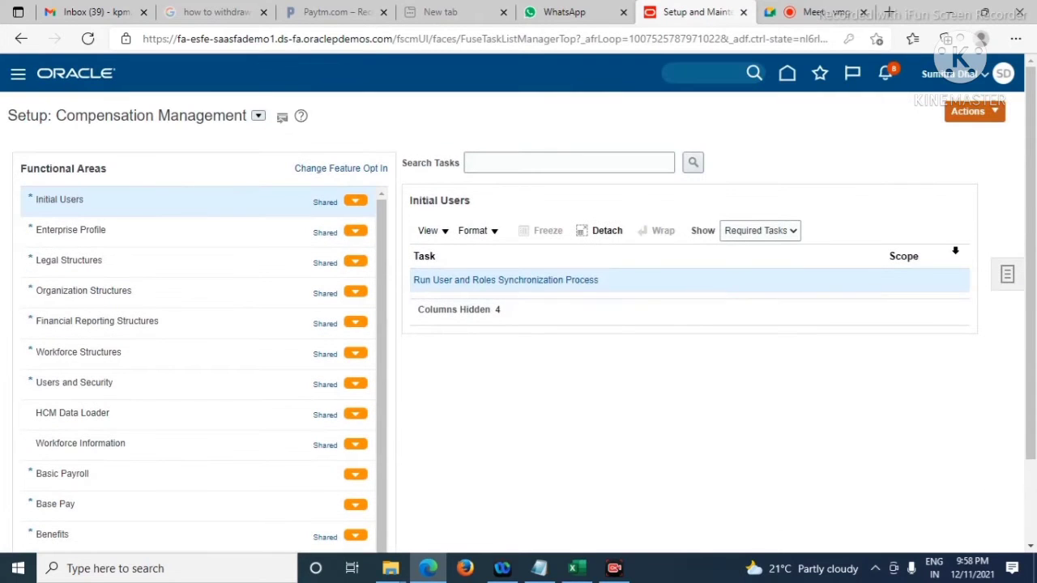
pyautogui.click(1005, 274)
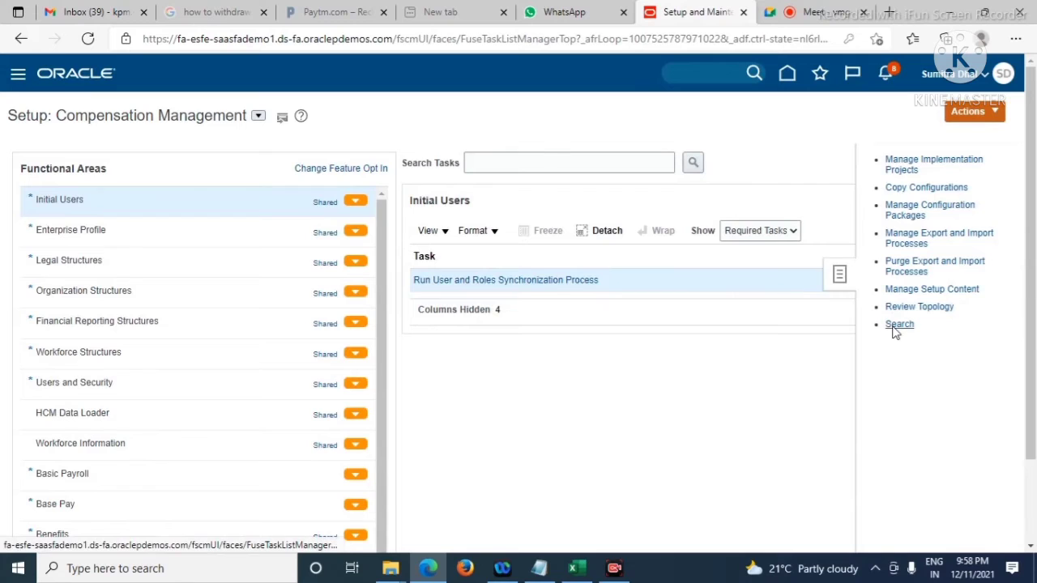
pyautogui.click(894, 328)
pyautogui.click(381, 155)
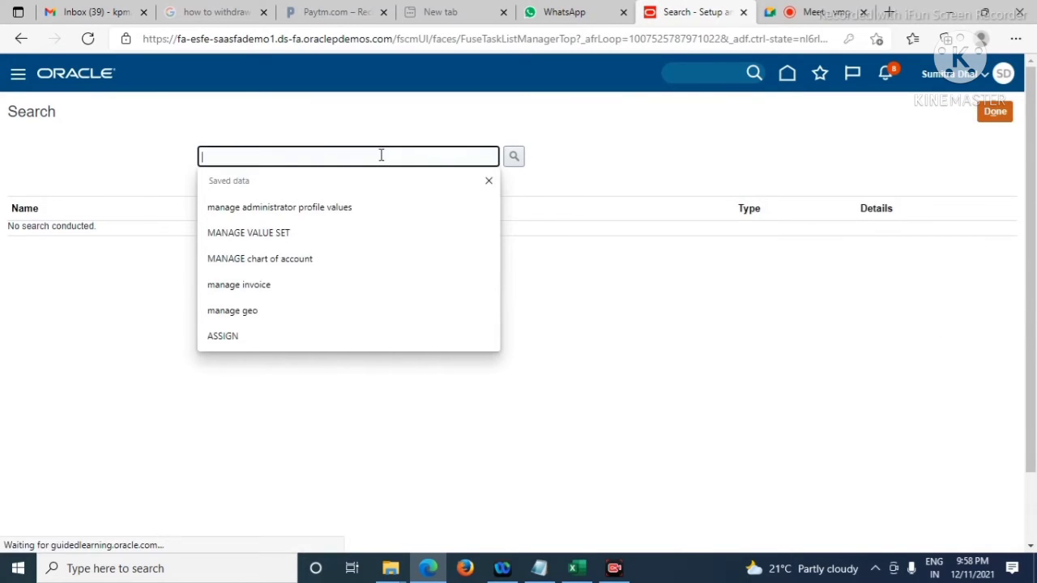
pyautogui.click(323, 203)
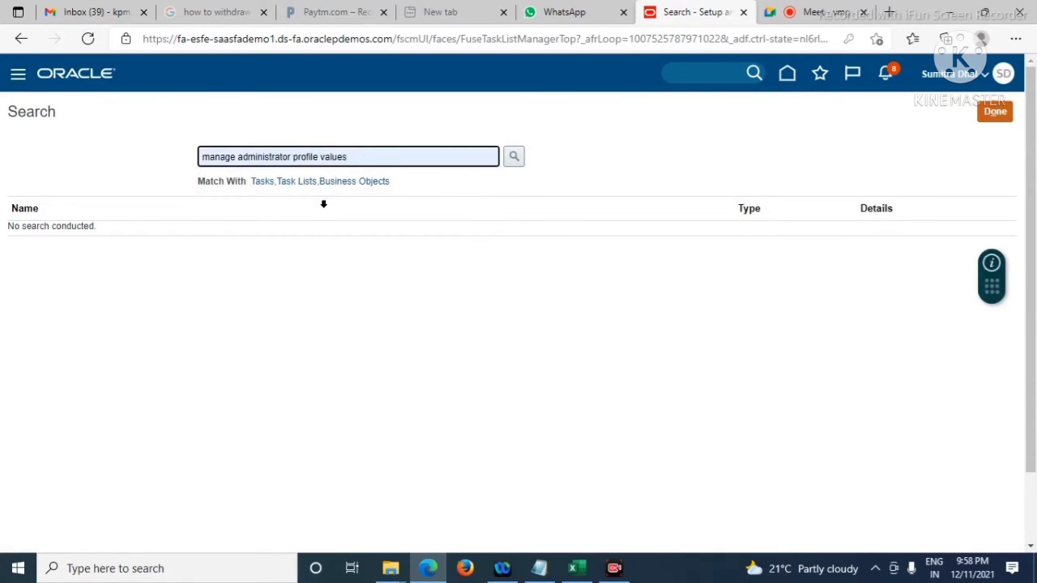
pyautogui.click(514, 157)
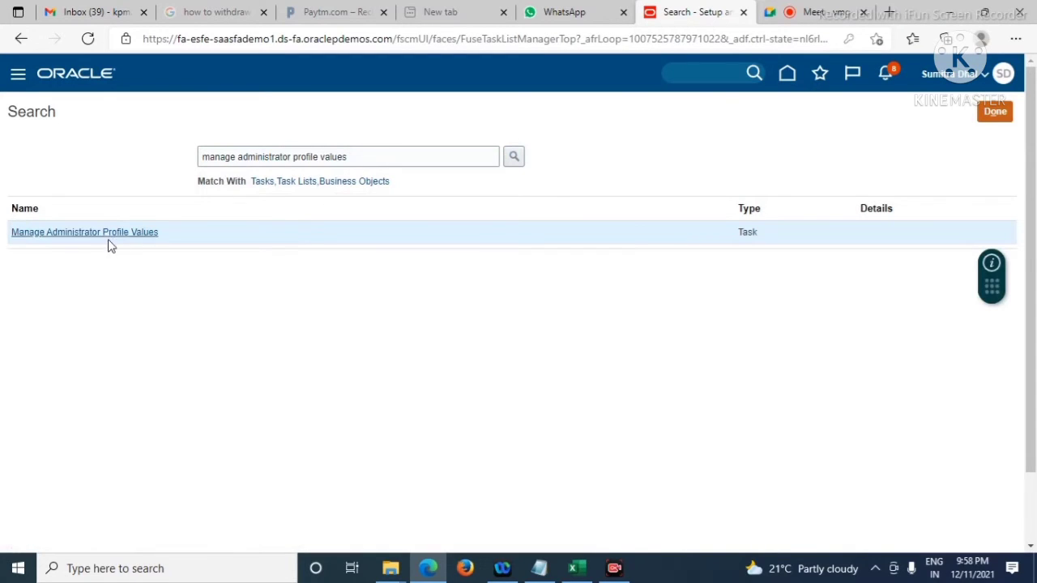
pyautogui.click(105, 236)
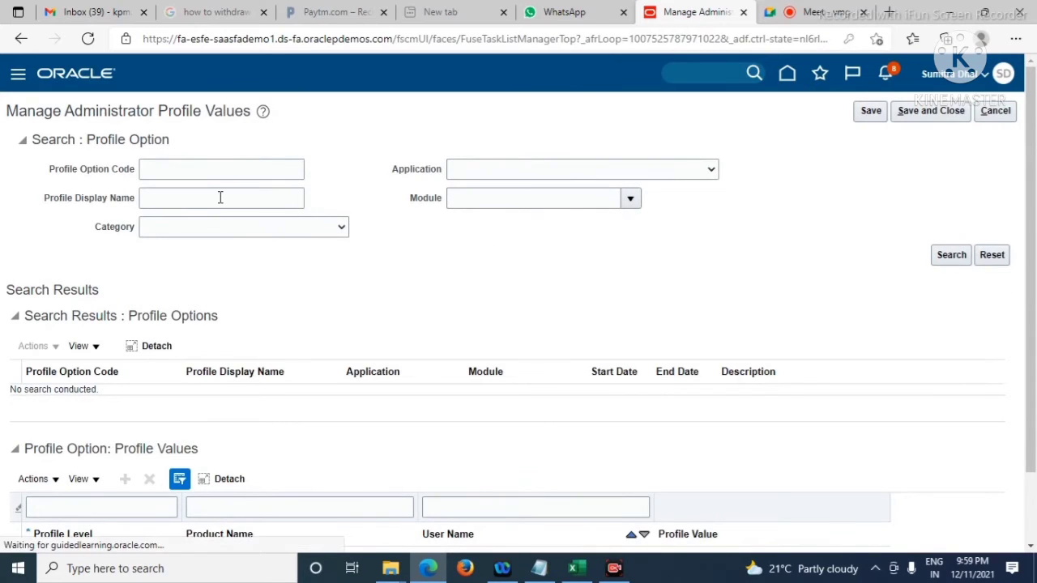
# - Search profile display name 'Default Business Unit' and scroll to the DEFAULT_ORG_ID profile values
pyautogui.click(220, 197)
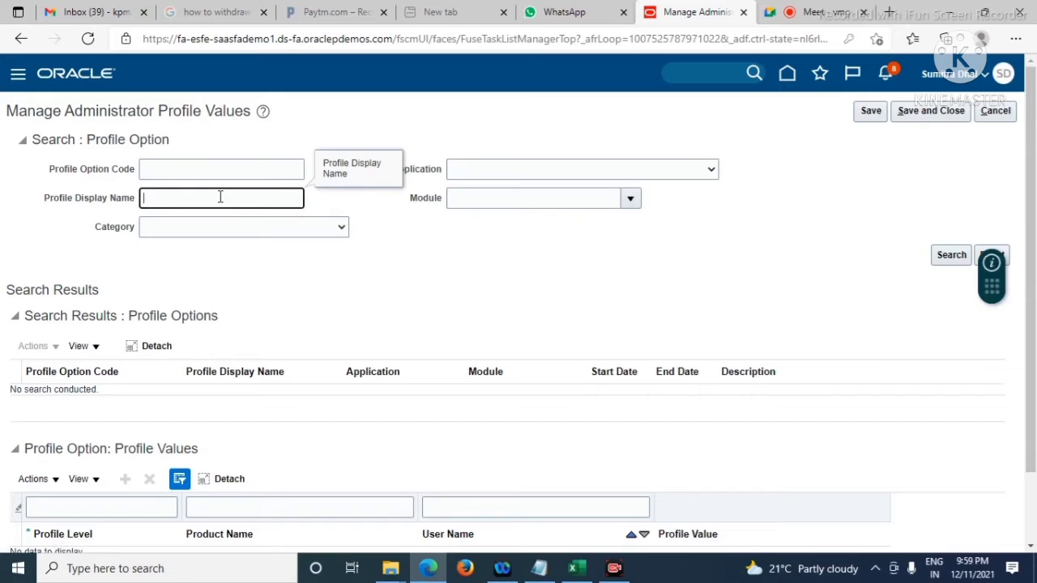
pyautogui.write('Defau')
pyautogui.press('BackSpace')
pyautogui.write('lt Busu')
pyautogui.press('BackSpace')
pyautogui.write('inee')
pyautogui.press('BackSpace')
pyautogui.write('ss Unit')
pyautogui.click(949, 258)
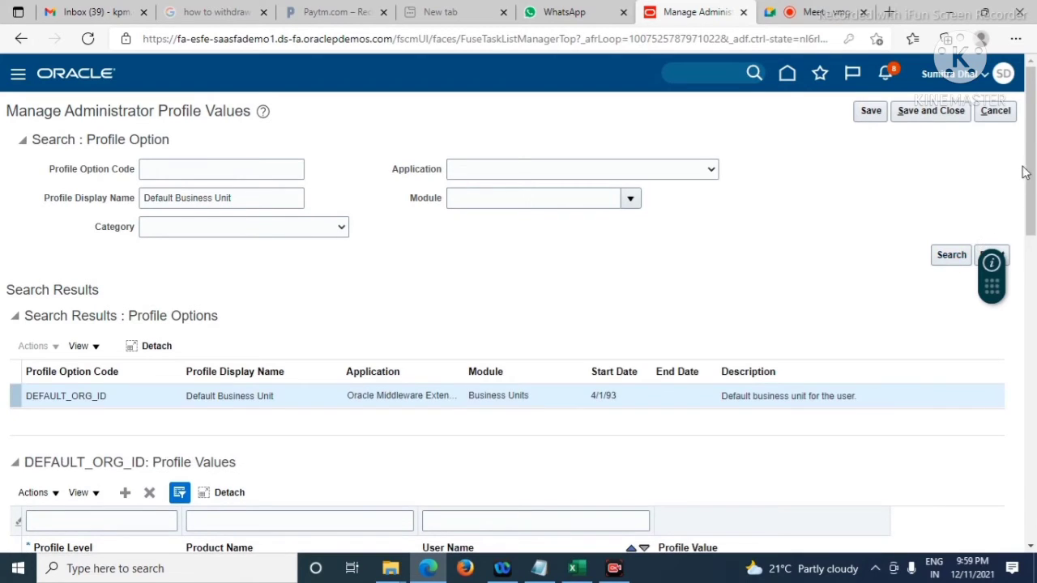
pyautogui.moveTo(1032, 160); pyautogui.dragTo(1034, 244)
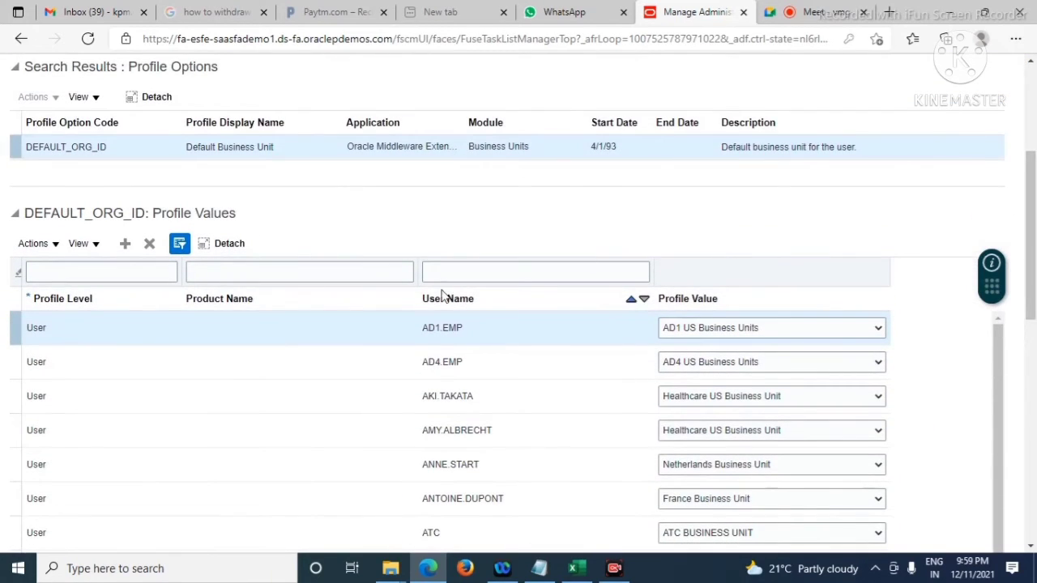
# - Add a User-level profile value row and enter the presenter's own user name
pyautogui.click(125, 245)
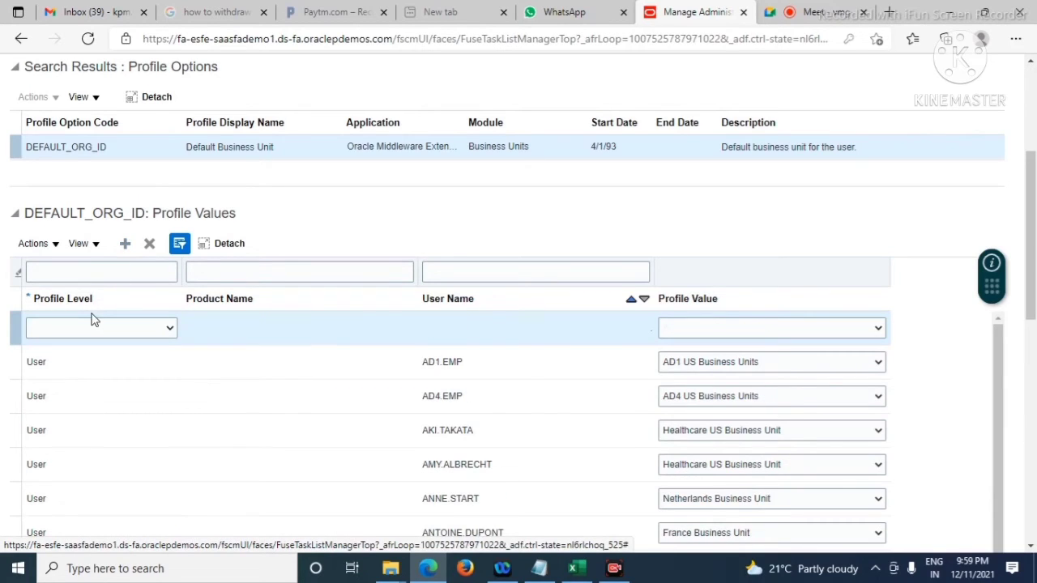
pyautogui.click(108, 328)
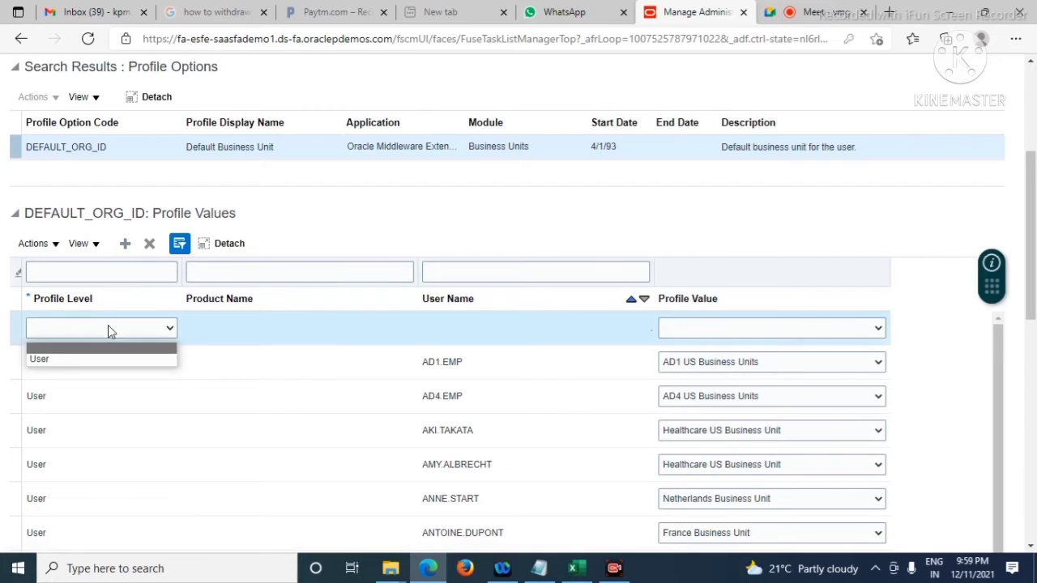
pyautogui.click(69, 359)
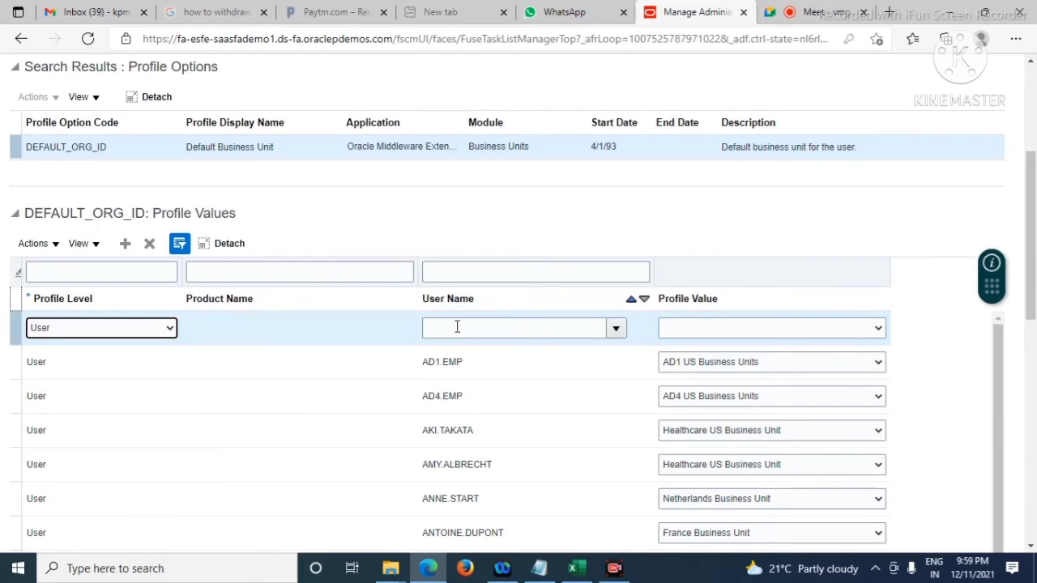
pyautogui.click(457, 326)
pyautogui.write('S')
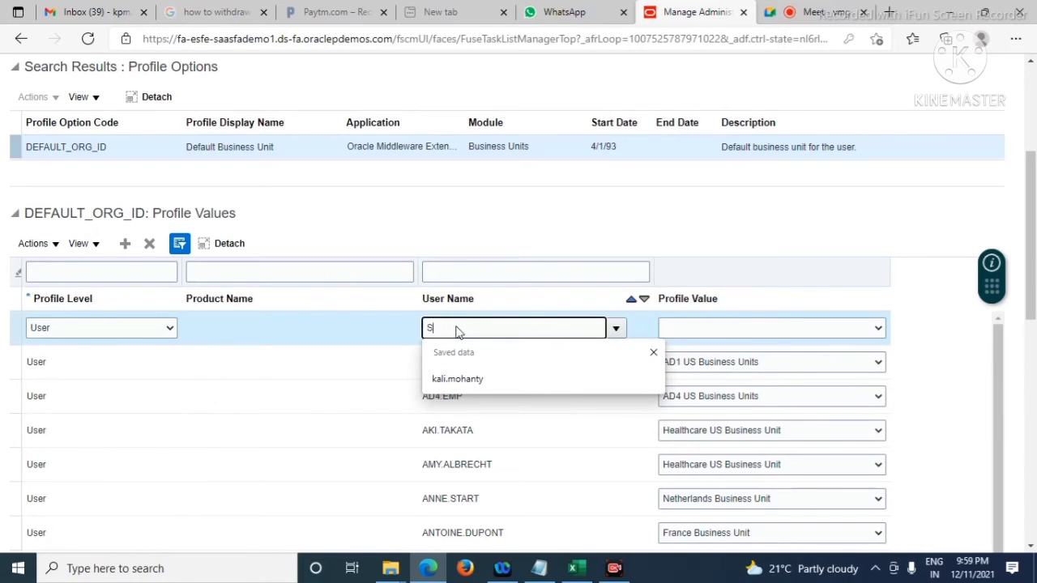
pyautogui.write('umitra')
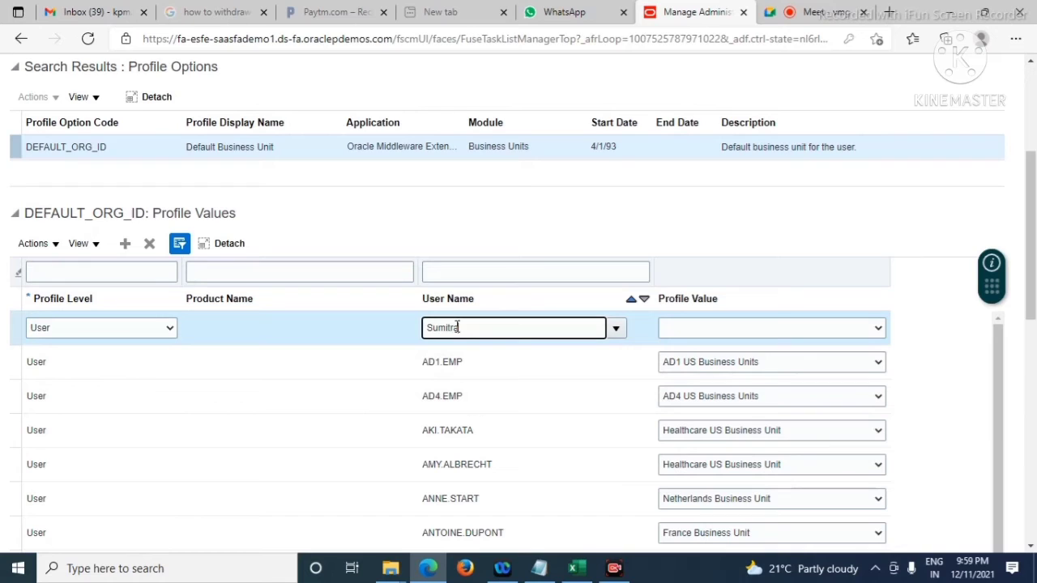
pyautogui.write(' Dhal')
pyautogui.press('Tab')
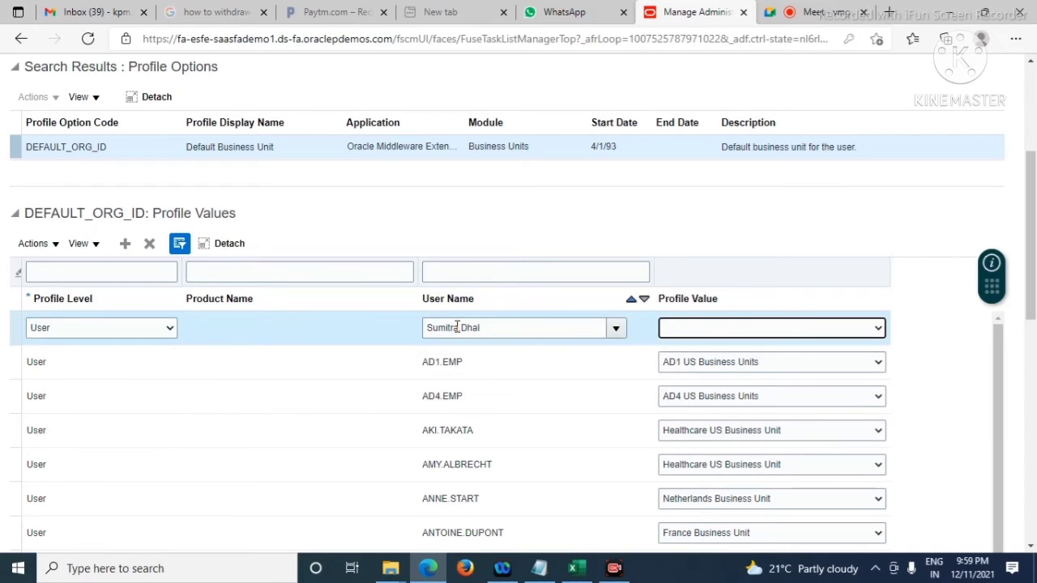
# - Choose Sumi BU as the new row's profile value
pyautogui.click(871, 332)
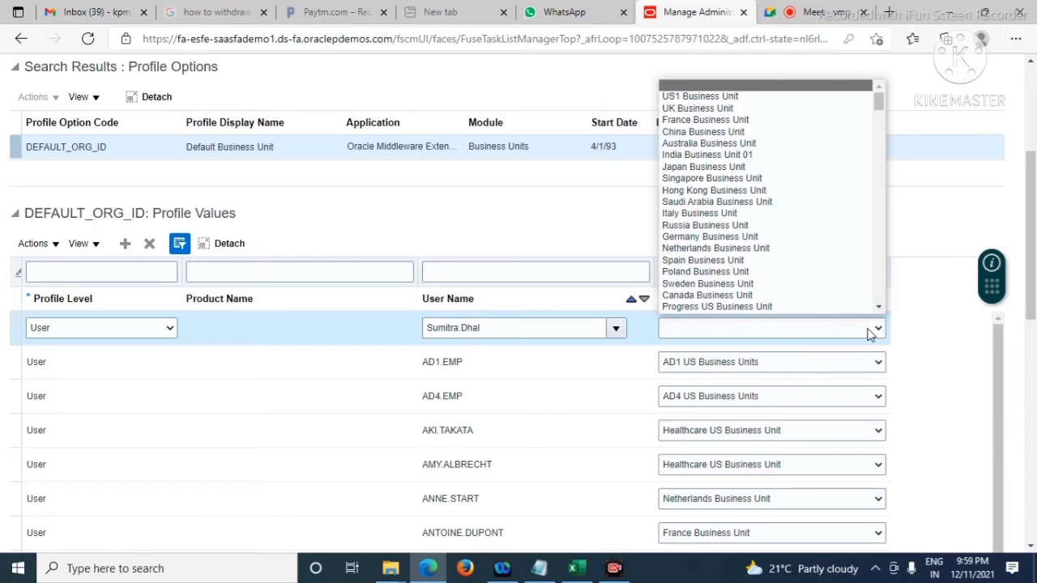
pyautogui.moveTo(880, 103); pyautogui.dragTo(878, 254)
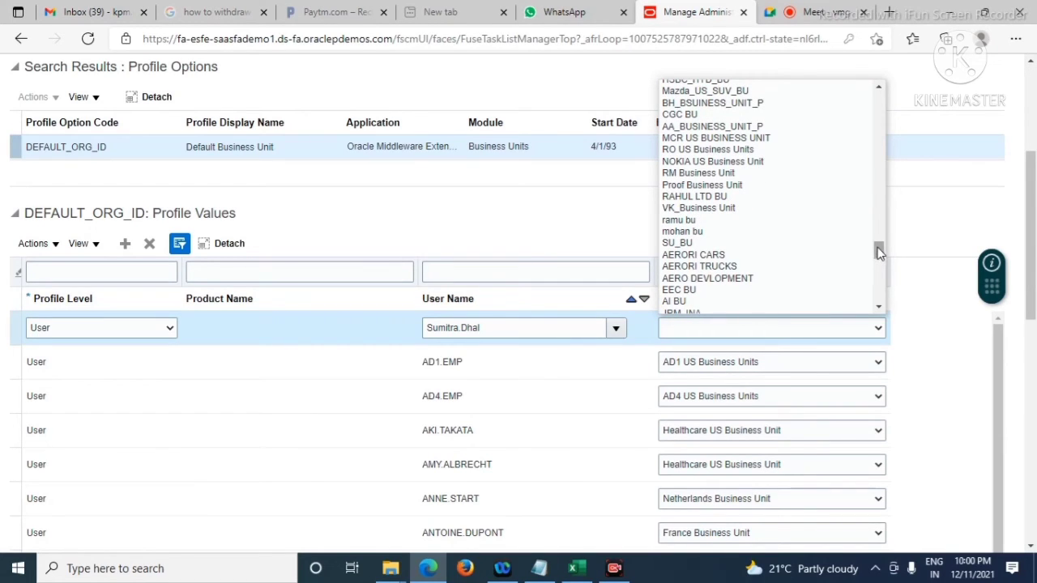
pyautogui.moveTo(880, 254); pyautogui.dragTo(878, 272)
pyautogui.click(704, 239)
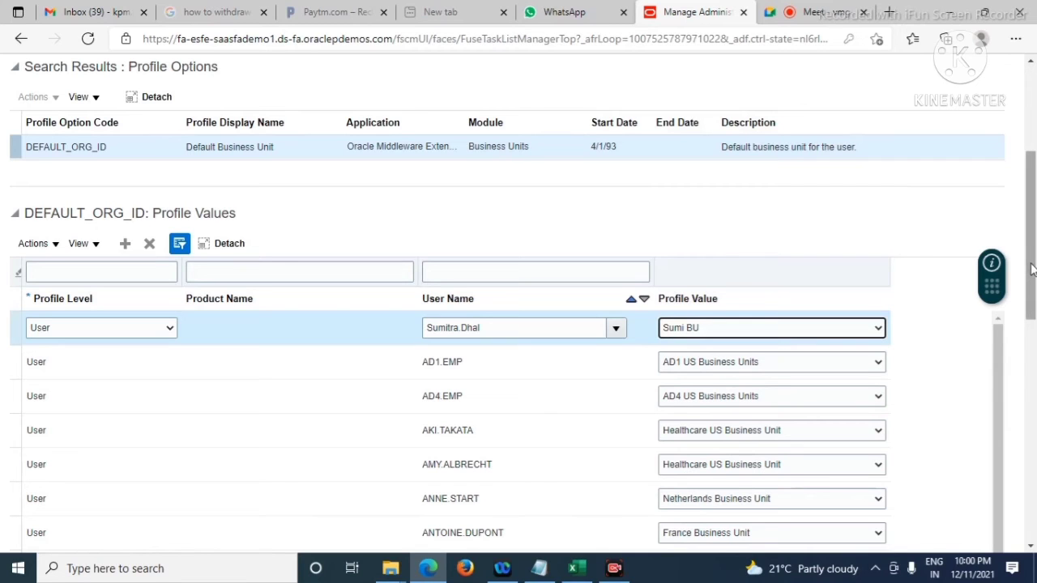
# - Save and close the new Default Business Unit profile value, then finish the task
pyautogui.moveTo(1031, 267); pyautogui.dragTo(1032, 182)
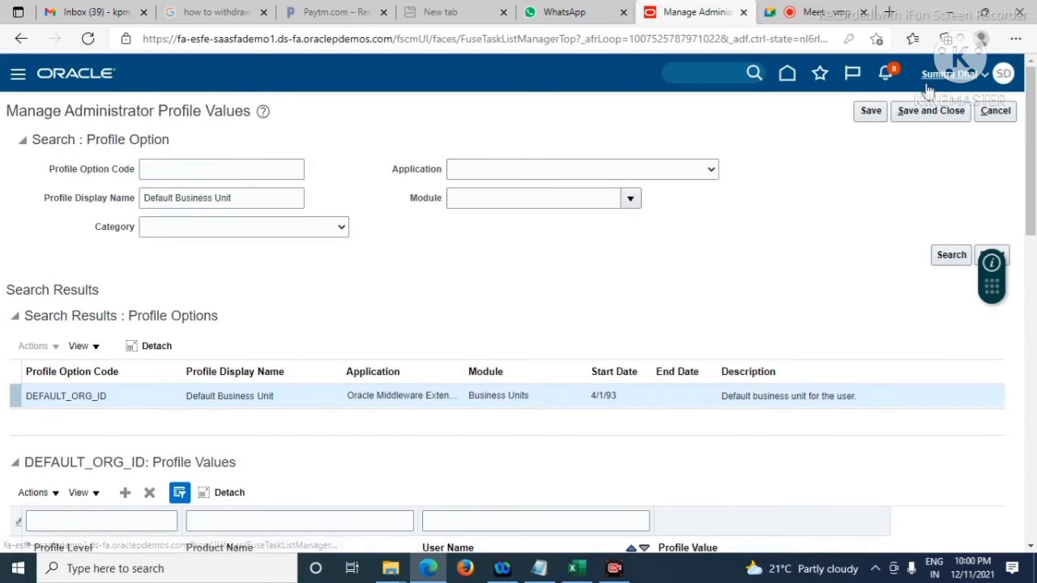
pyautogui.click(921, 112)
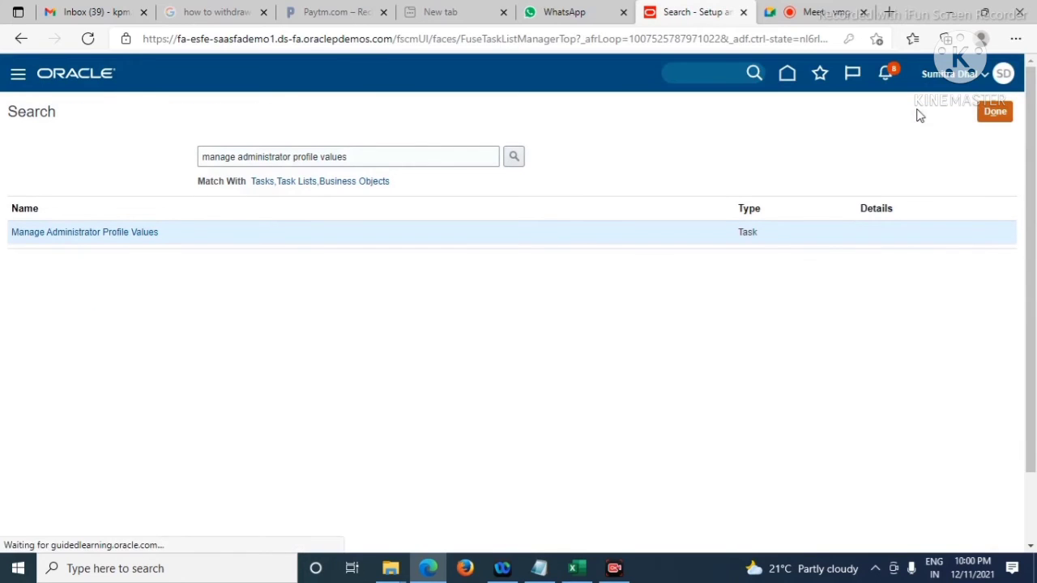
pyautogui.click(997, 113)
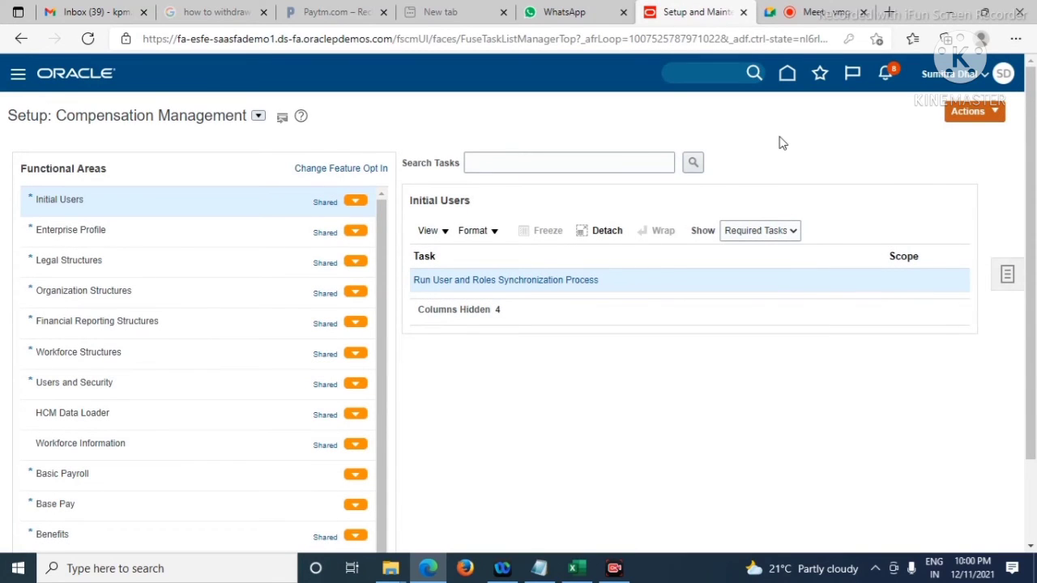
# - Sign out of Oracle Fusion and sign back in
pyautogui.click(988, 75)
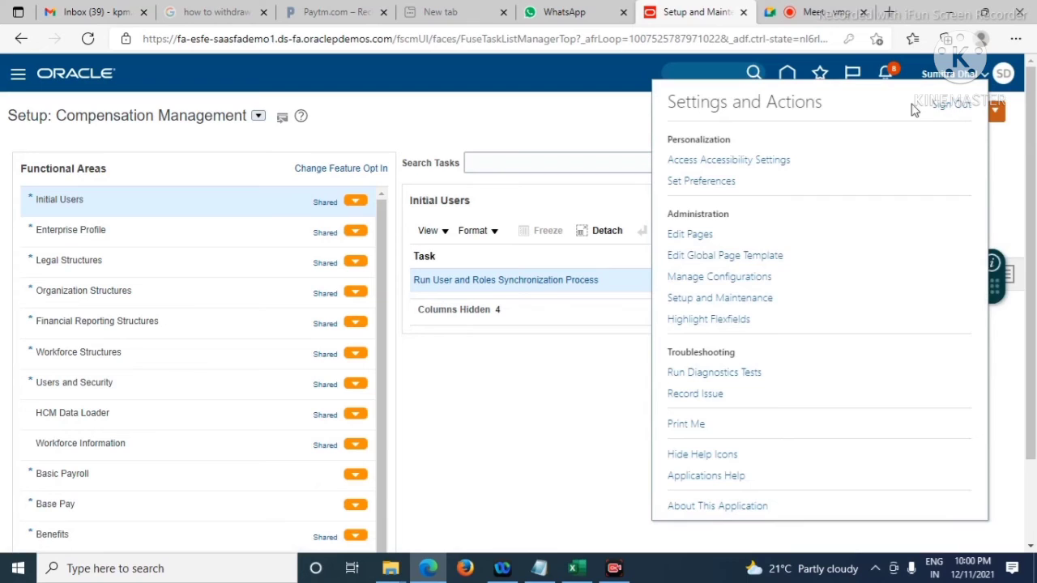
pyautogui.click(946, 108)
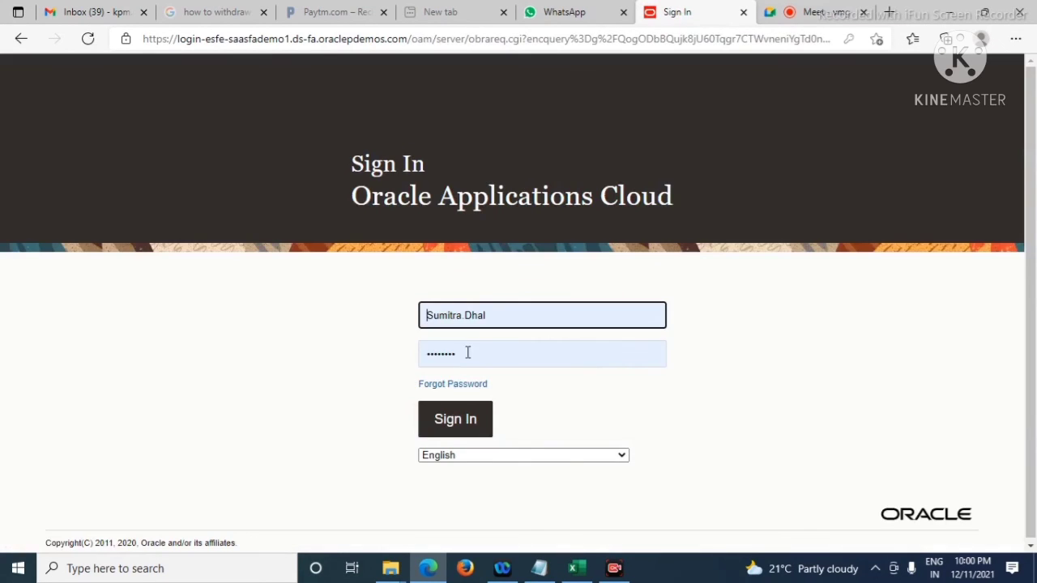
pyautogui.click(453, 423)
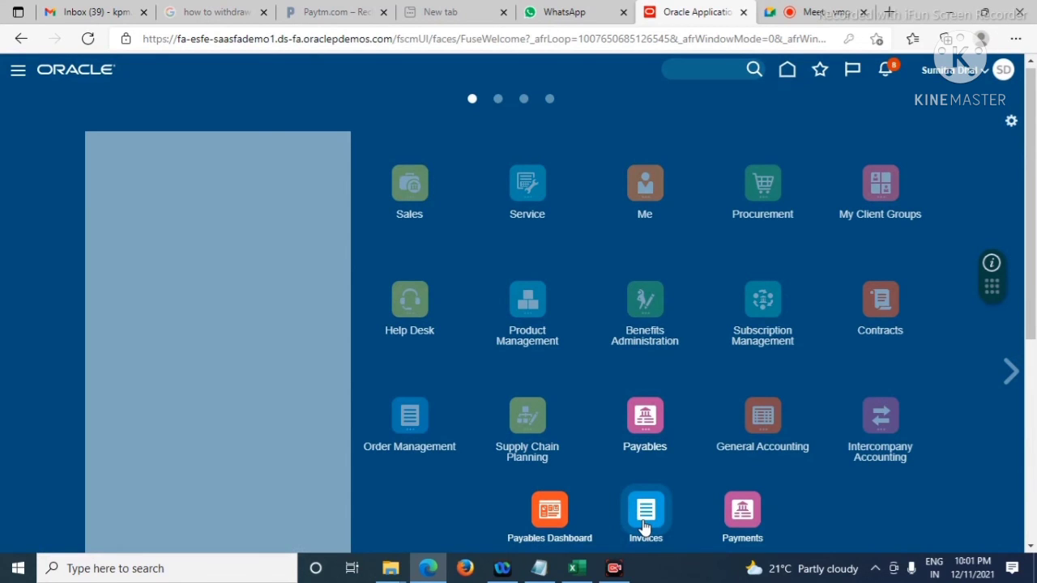
# - Create a new invoice from Payables and confirm Business Unit is pre-filled with Sumi BU
pyautogui.click(646, 527)
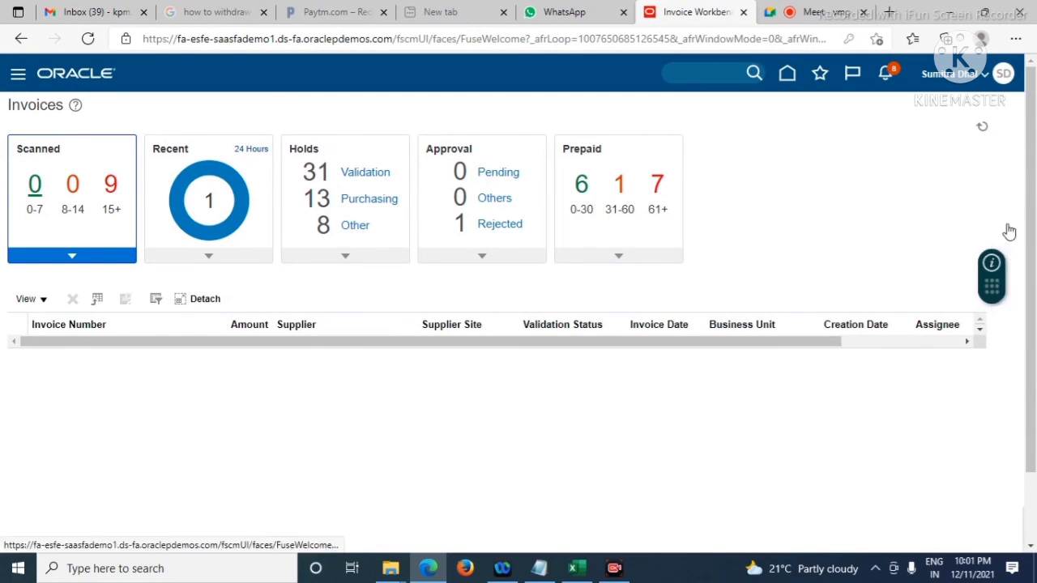
pyautogui.click(1009, 232)
pyautogui.click(923, 124)
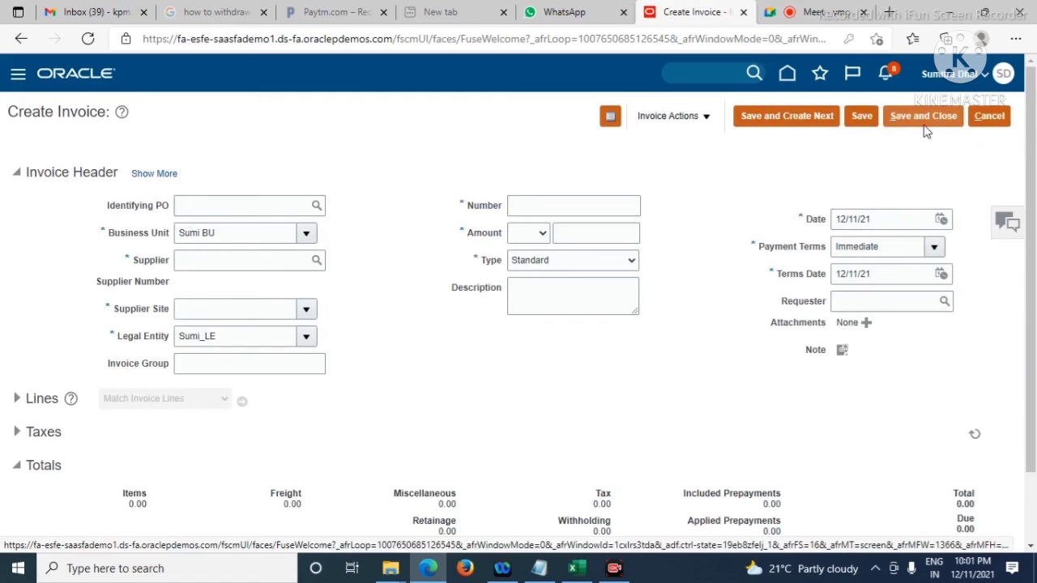
pyautogui.moveTo(233, 234); pyautogui.dragTo(167, 234)
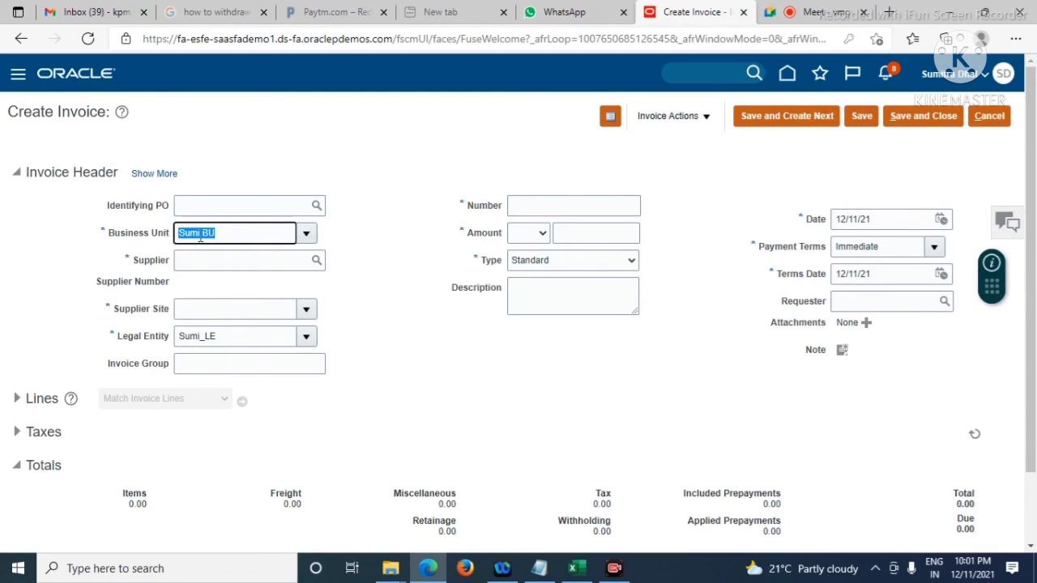